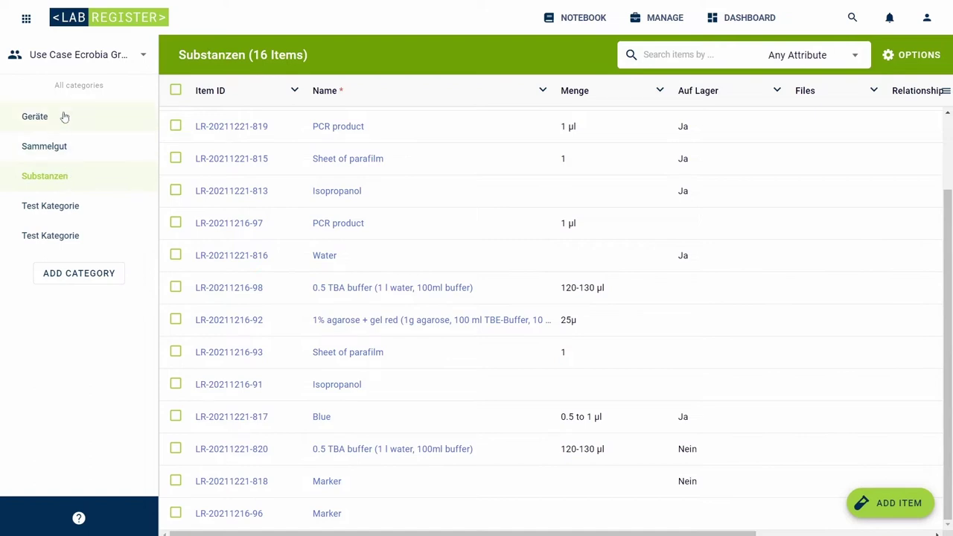
Step: View the Spektralphotometer's attributes under Geräte, then sign in to Labfolder with e-mail and password
click(65, 117)
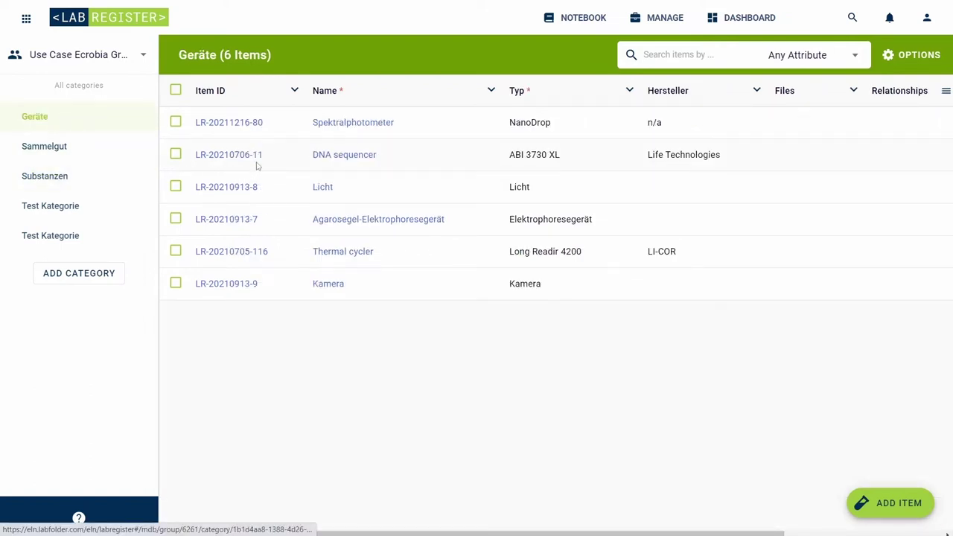
click(337, 128)
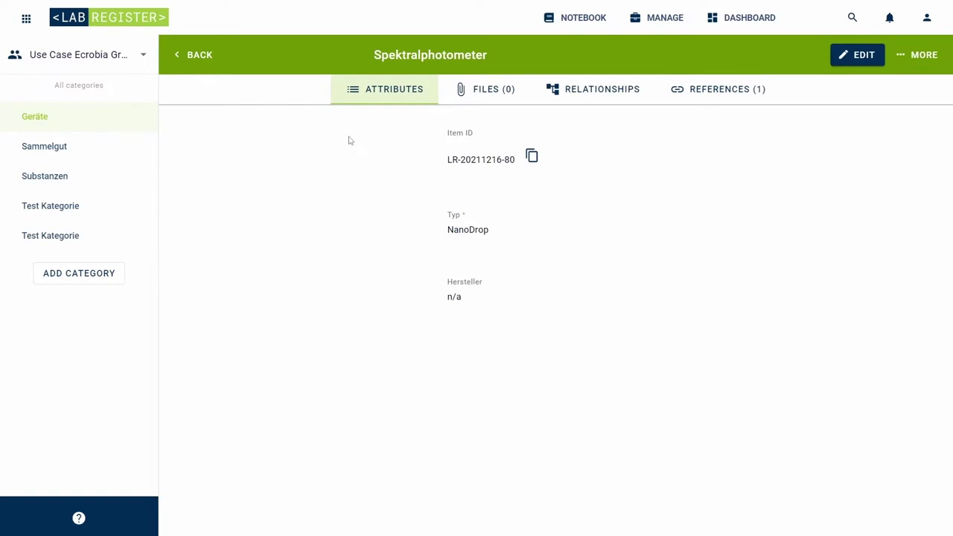
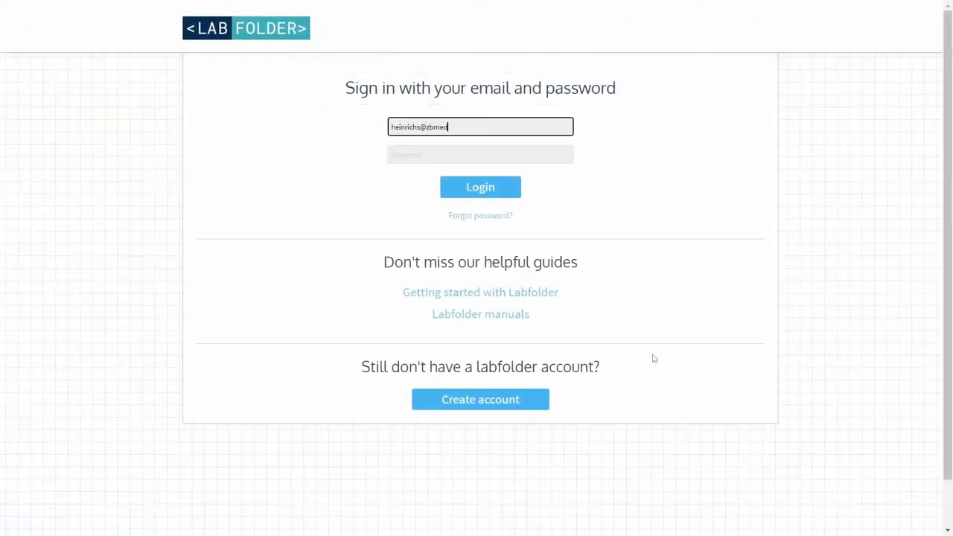
key(Tab)
text(h)
key(Return)
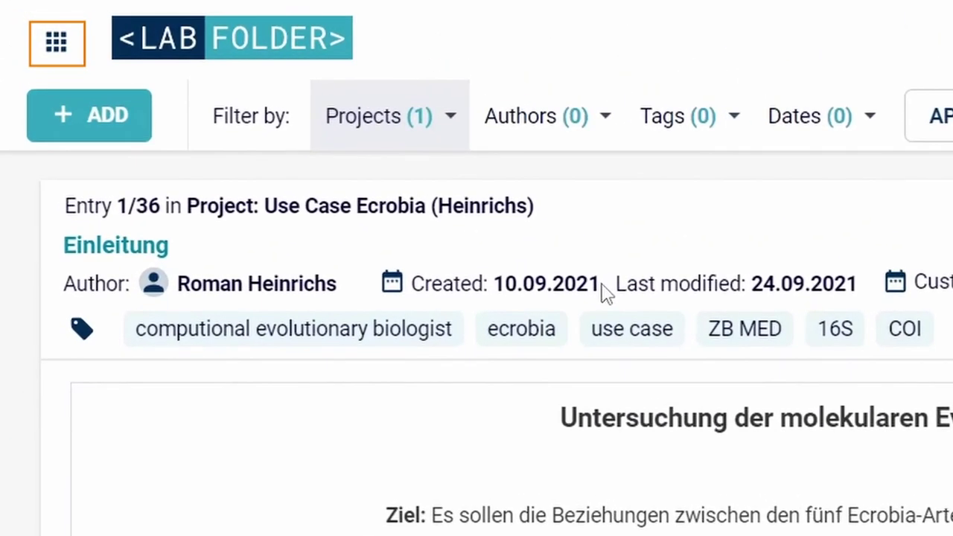
Step: Switch from Labfolder to LabRegister through the apps grid, showing the 6 Geräte items
click(72, 54)
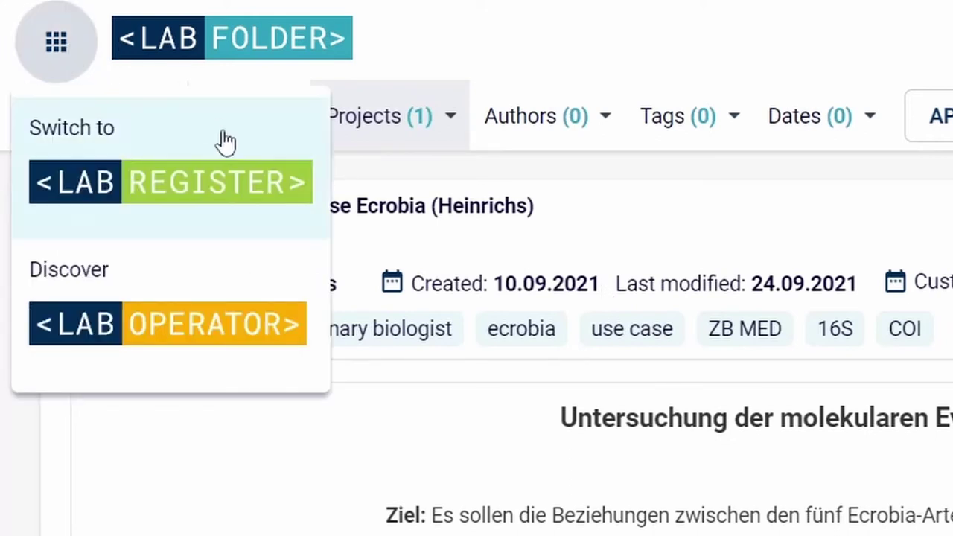
click(245, 184)
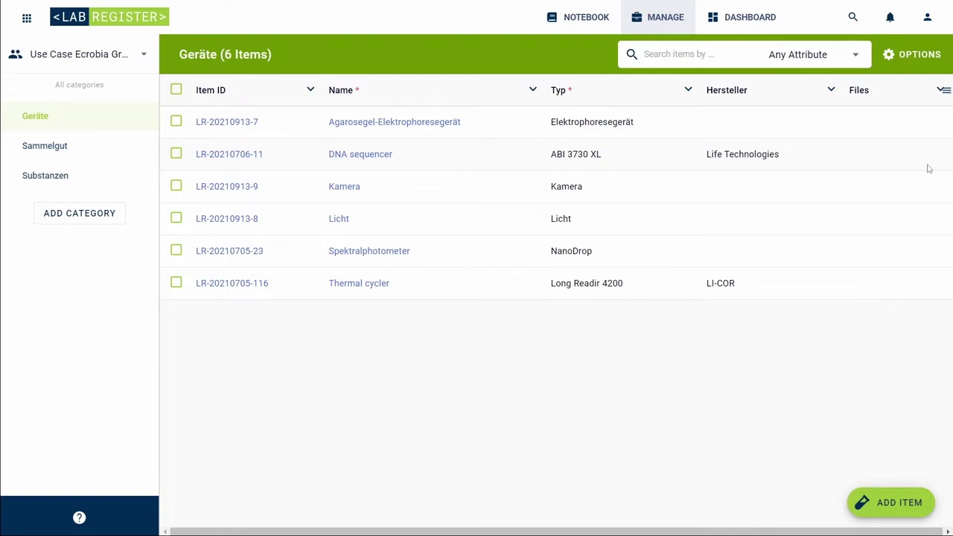
Step: Switch to the other Use Case Ecrobia workspace, browse Sammelgut and Substanzen, and start a new category
click(145, 62)
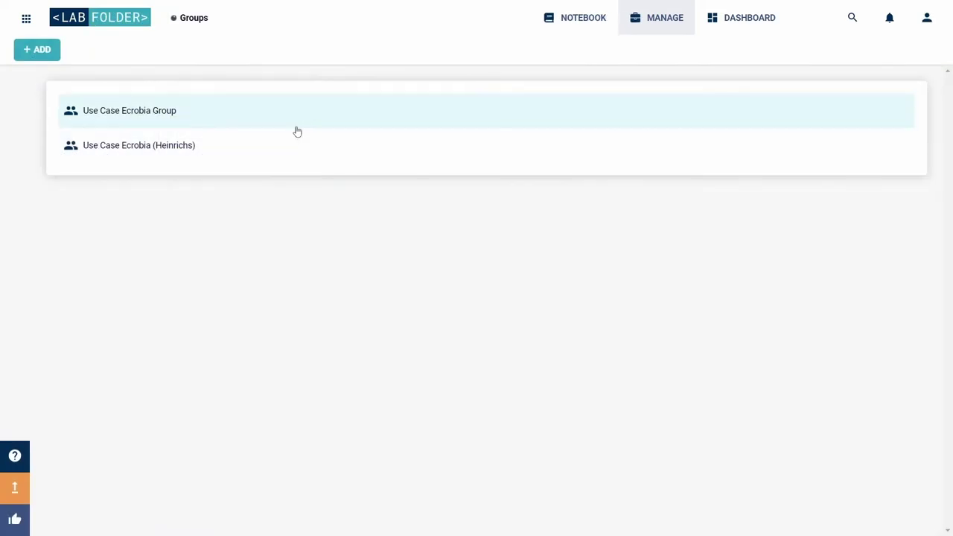
click(297, 128)
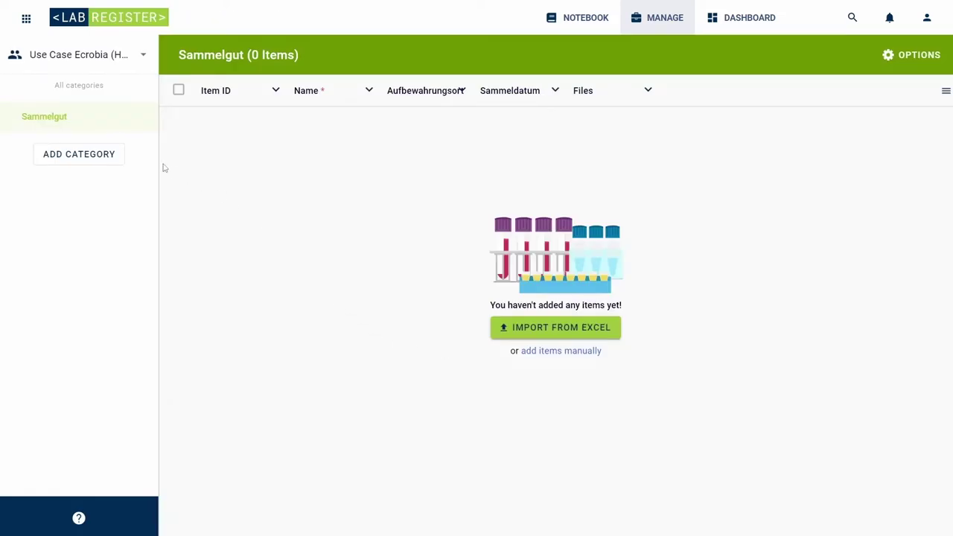
click(111, 159)
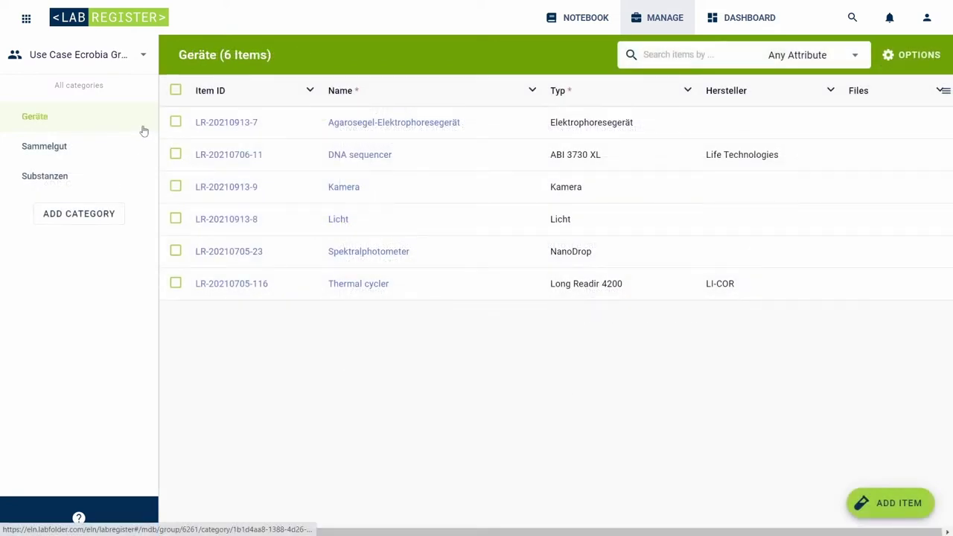
click(143, 149)
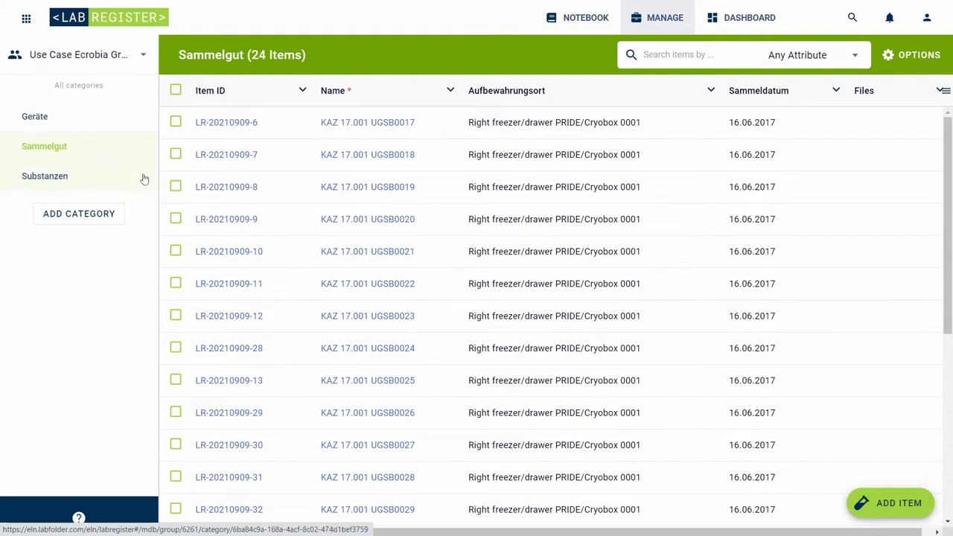
click(144, 178)
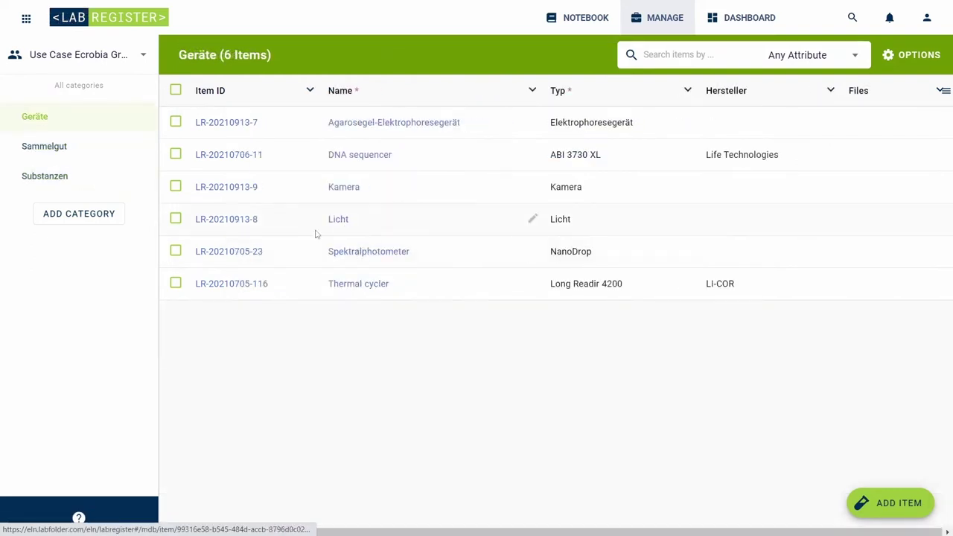
click(81, 219)
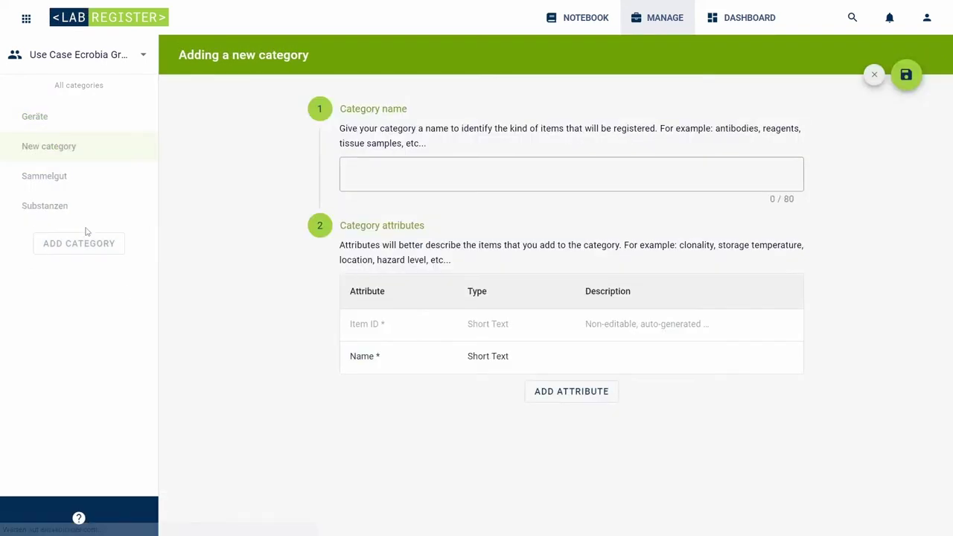
Step: Name the new category Geräte and add a Short Text attribute called Typ
click(353, 187)
text(Geräte)
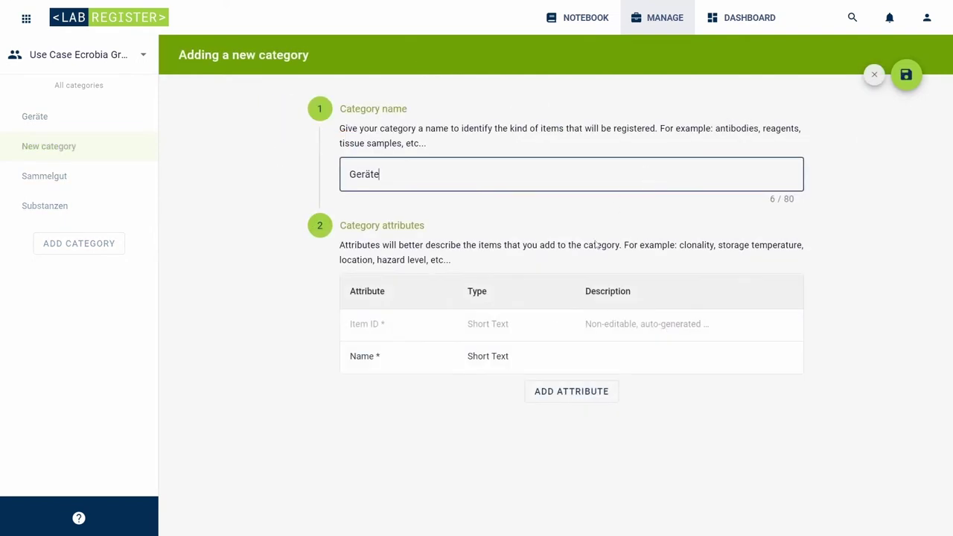
click(553, 395)
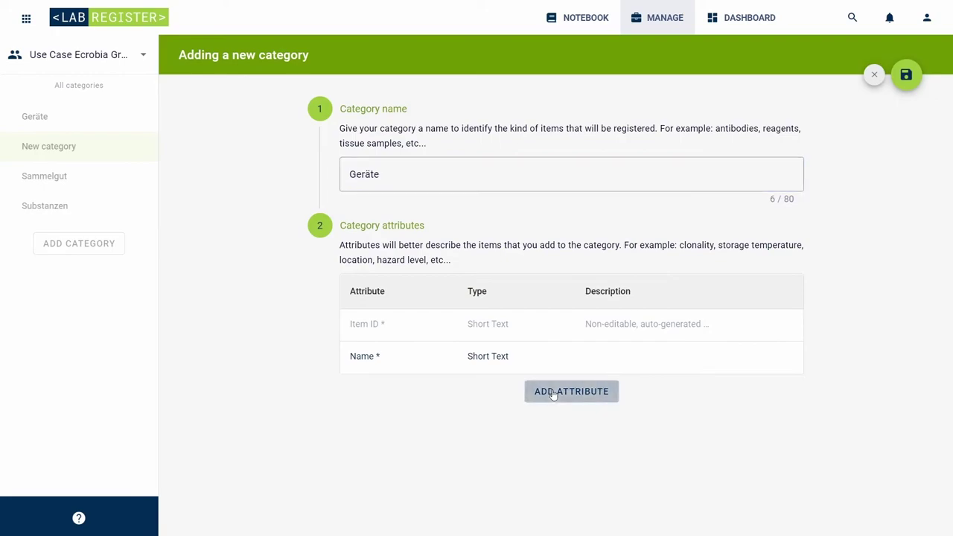
text(Typ)
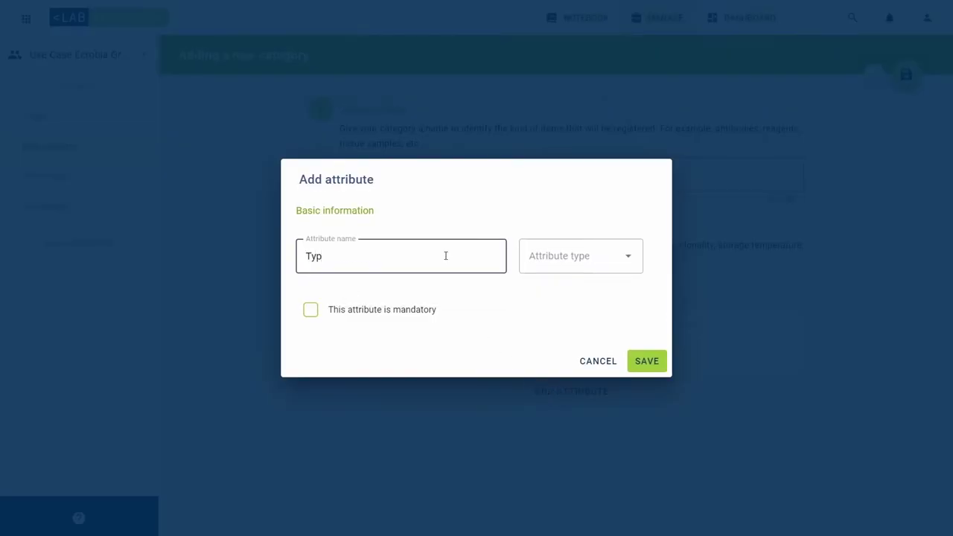
click(598, 261)
click(576, 470)
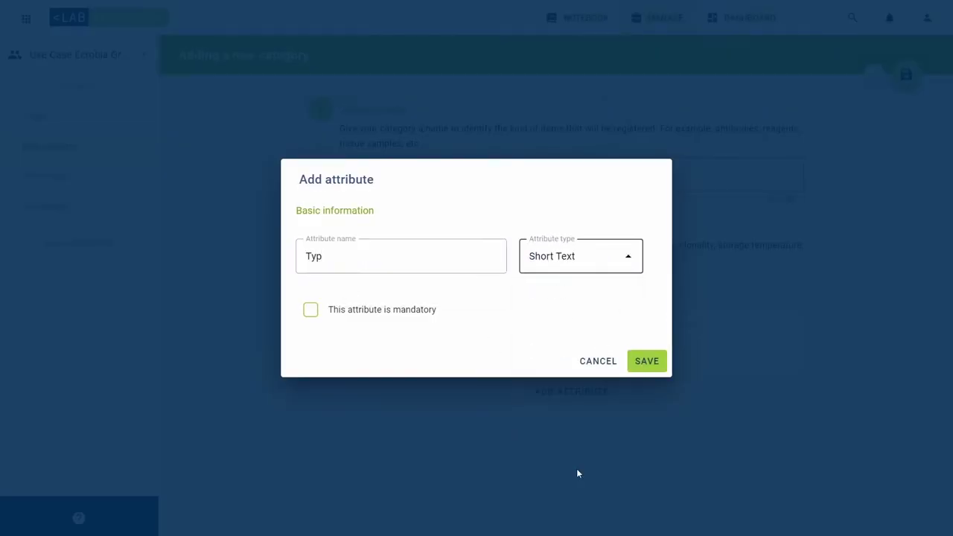
click(648, 361)
Step: Add a second Short Text attribute called Hersteller to the Geräte category
click(571, 423)
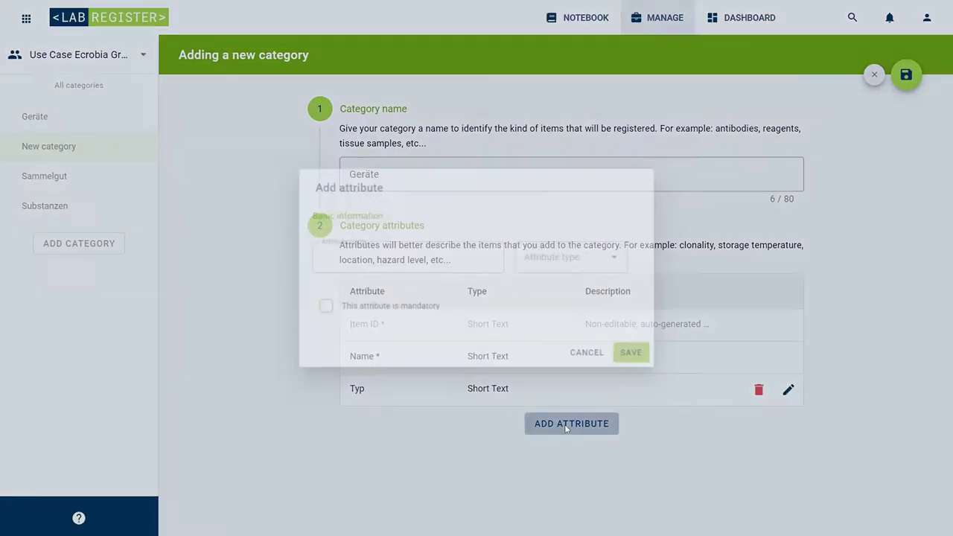
text(Hersteller)
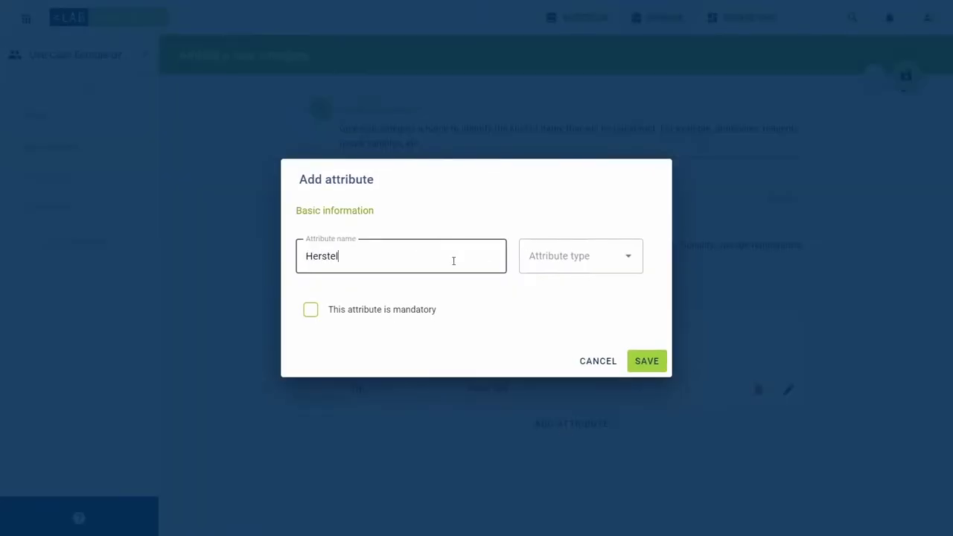
click(540, 272)
click(553, 472)
click(634, 358)
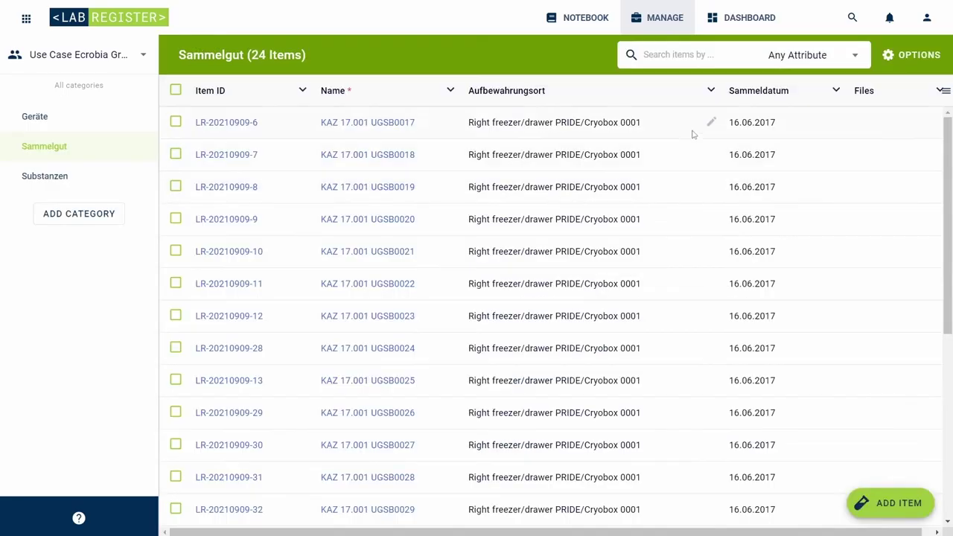
Step: Review the Sammelgut category's attributes through its Options menu
click(28, 123)
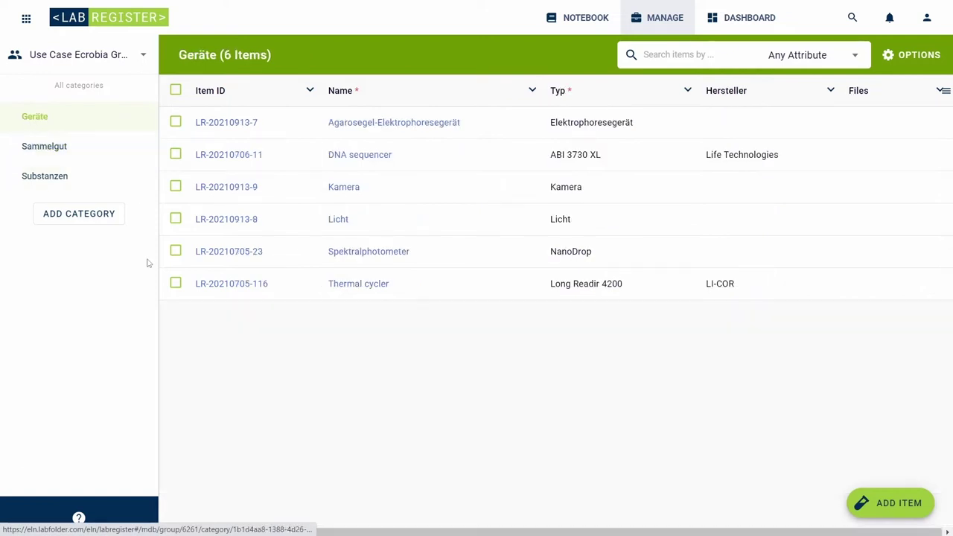
click(118, 153)
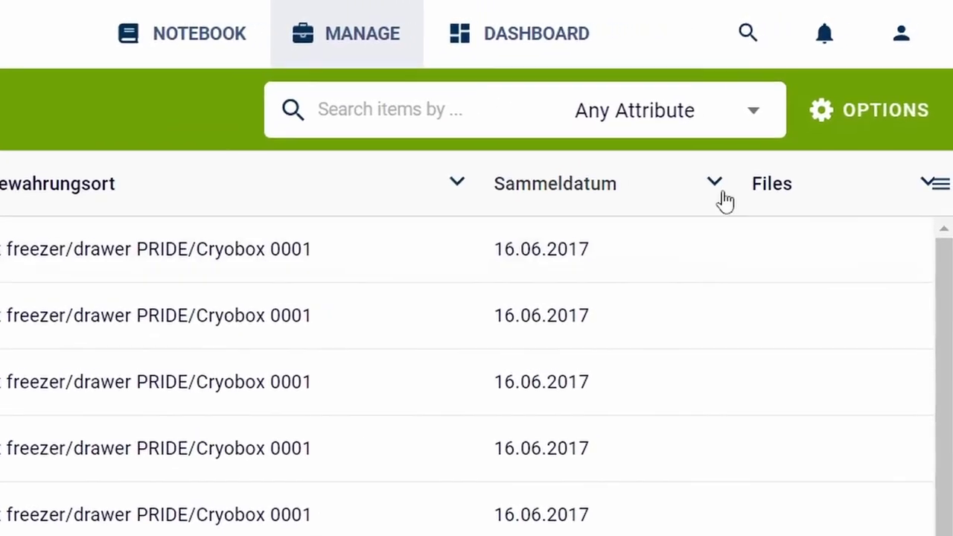
click(893, 128)
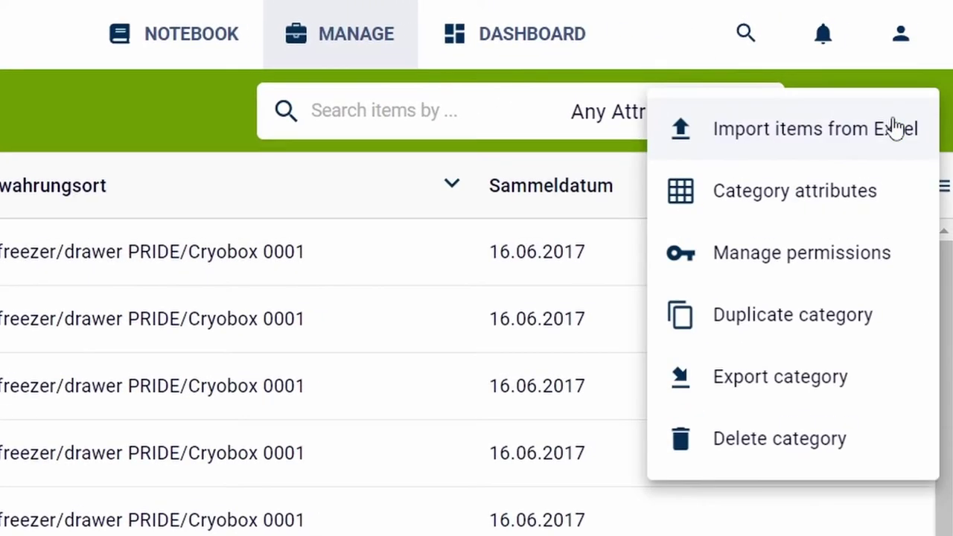
click(868, 195)
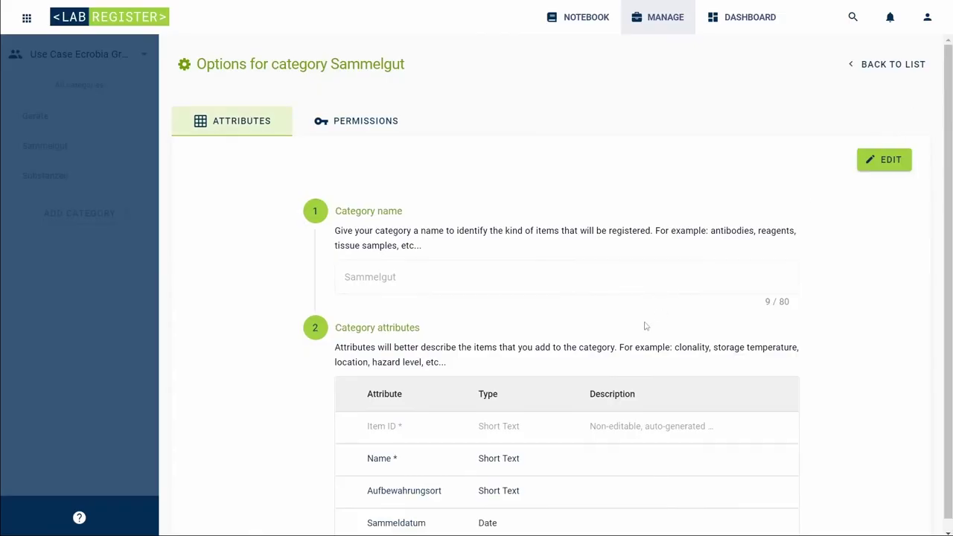
scroll(645, 326, down, 1)
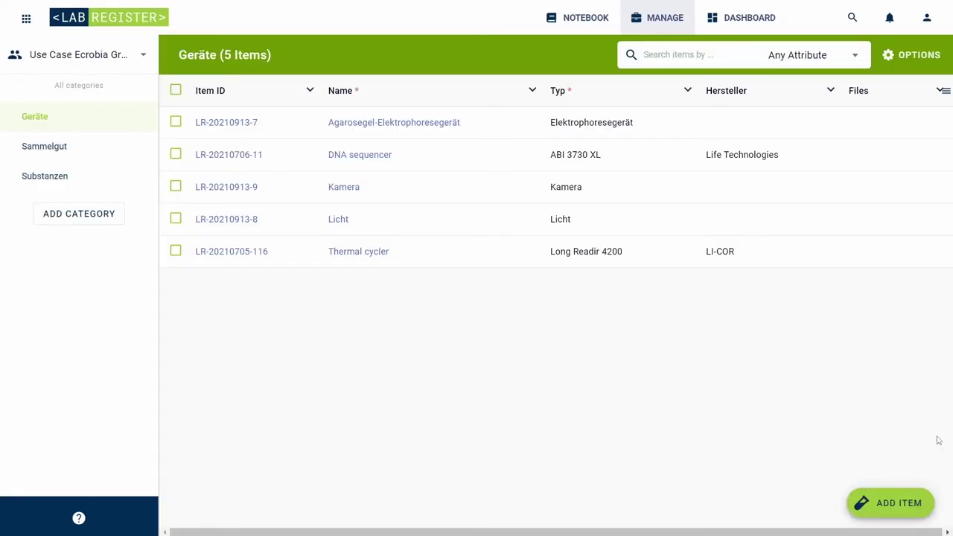
Step: Add a Geräte item named Spektralphotometer with Typ NanoDrop and save it
click(914, 501)
text(Spektralphotometer)
key(Tab)
text(N)
click(906, 74)
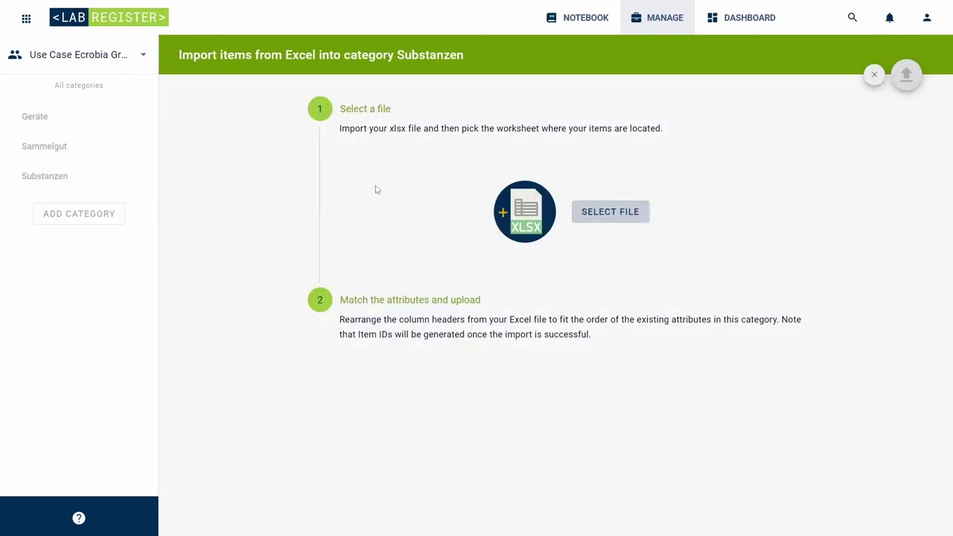
Step: Import Desktop/Inventar/20.09.2021_Substanzen.xlsx into the Substanzen category, adding 8 items
click(637, 213)
click(151, 32)
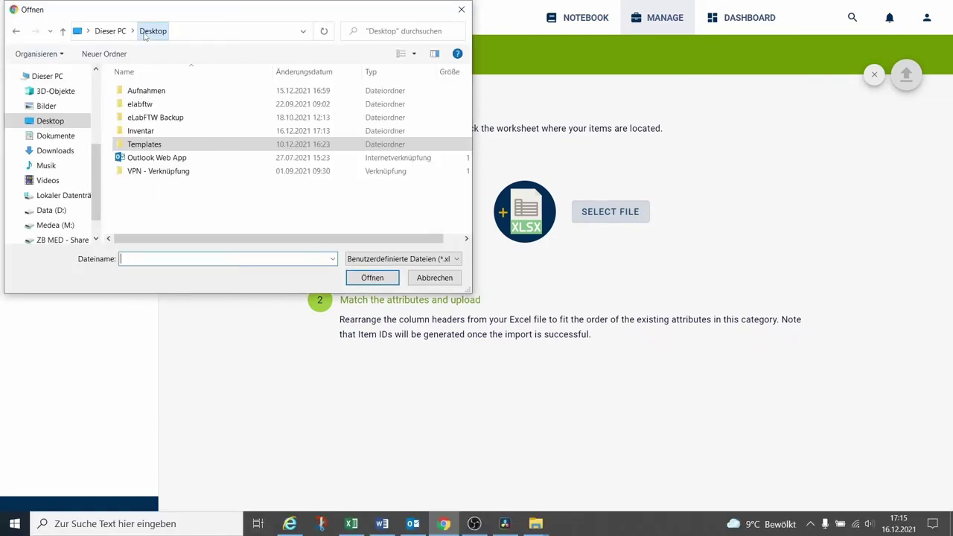
double_click(165, 131)
double_click(165, 94)
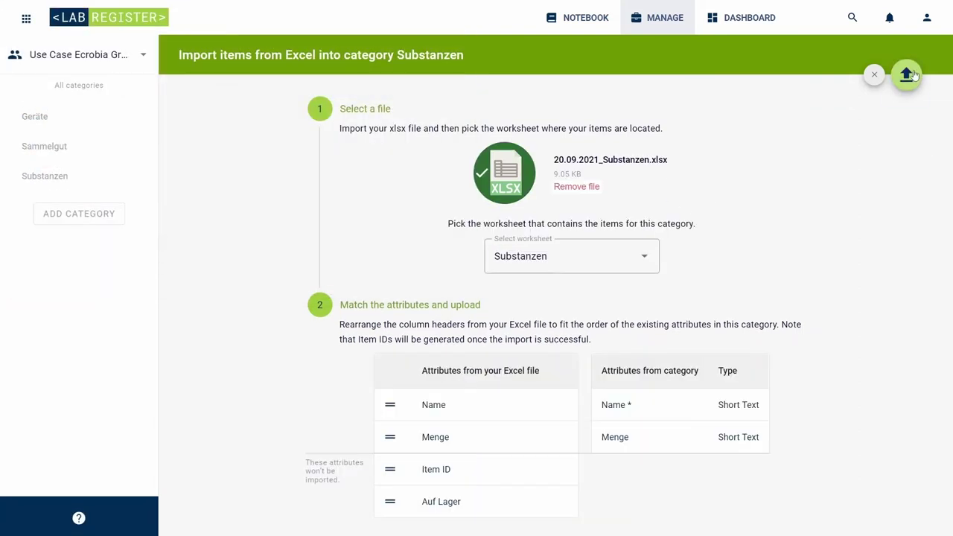
click(908, 74)
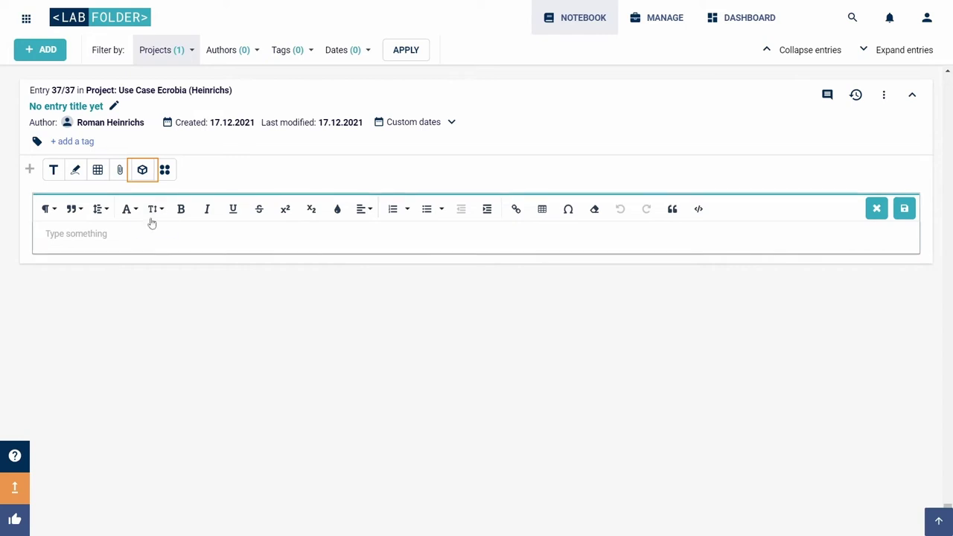
Step: Insert a LabRegister reference to the Spektralphotometer item into entry 37/37 and open its details
click(143, 170)
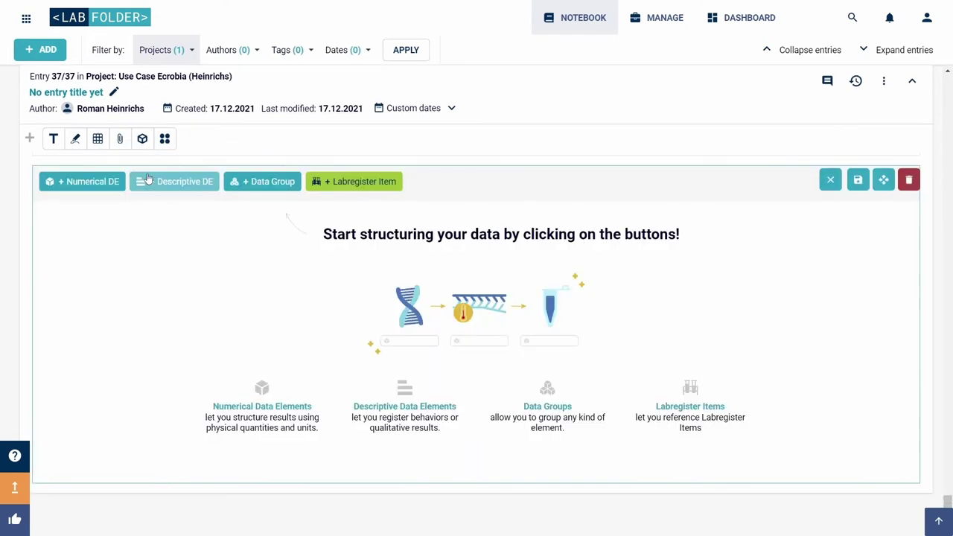
click(340, 184)
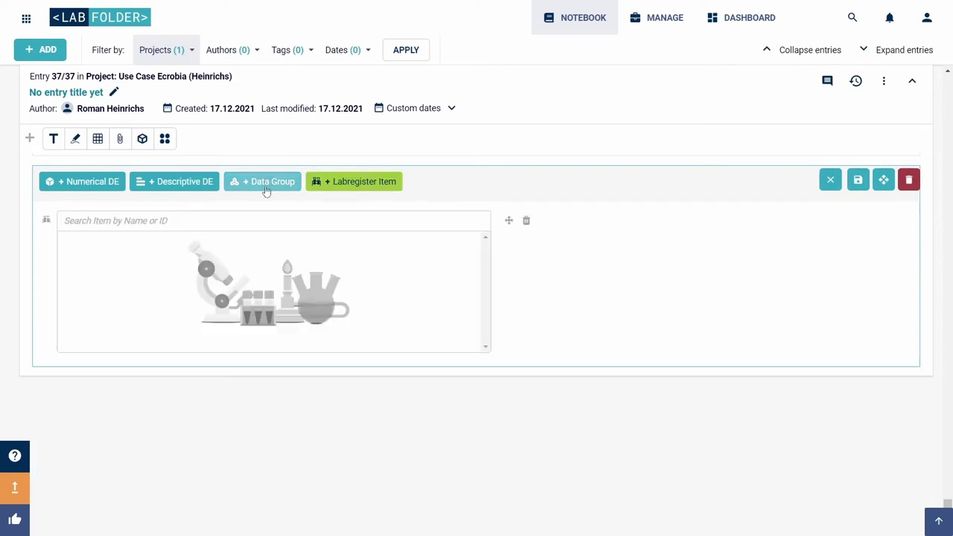
text(S)
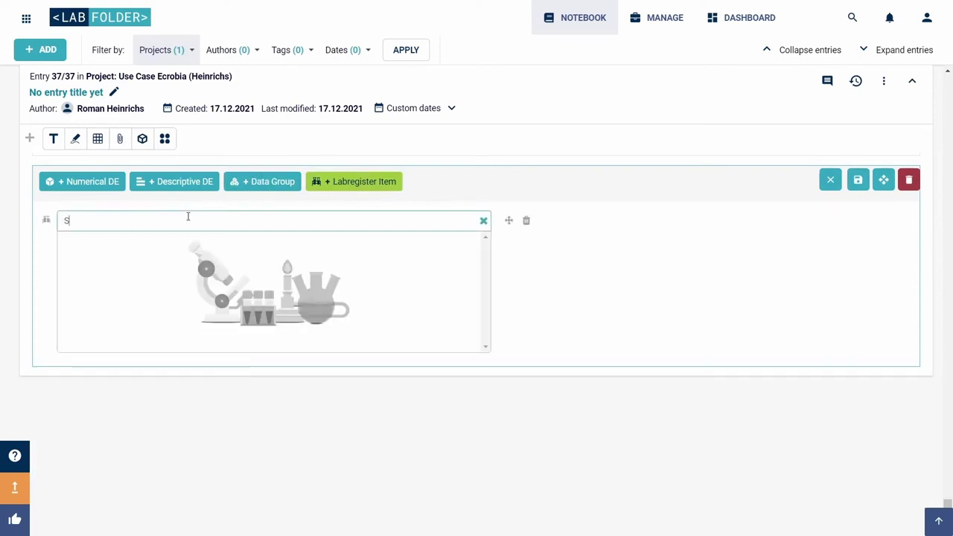
text(pekt)
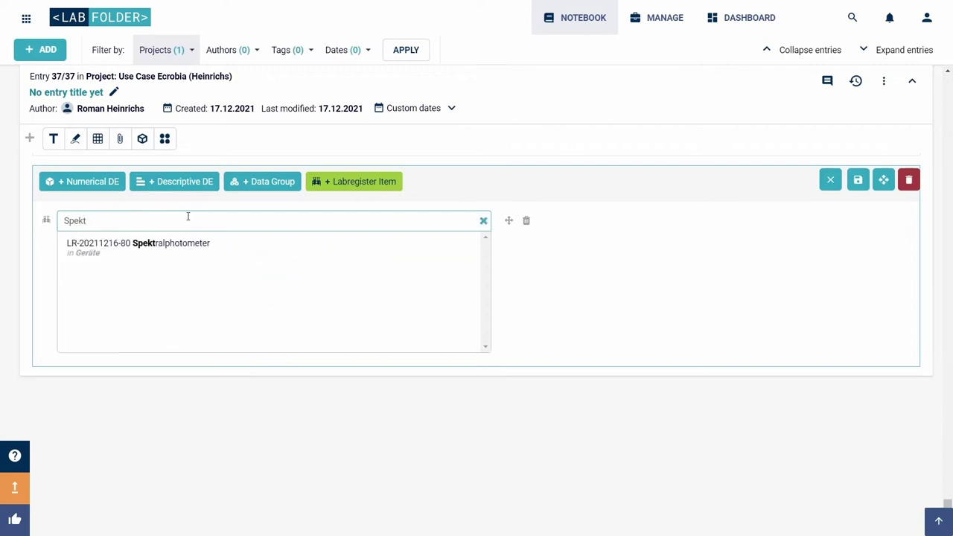
click(183, 260)
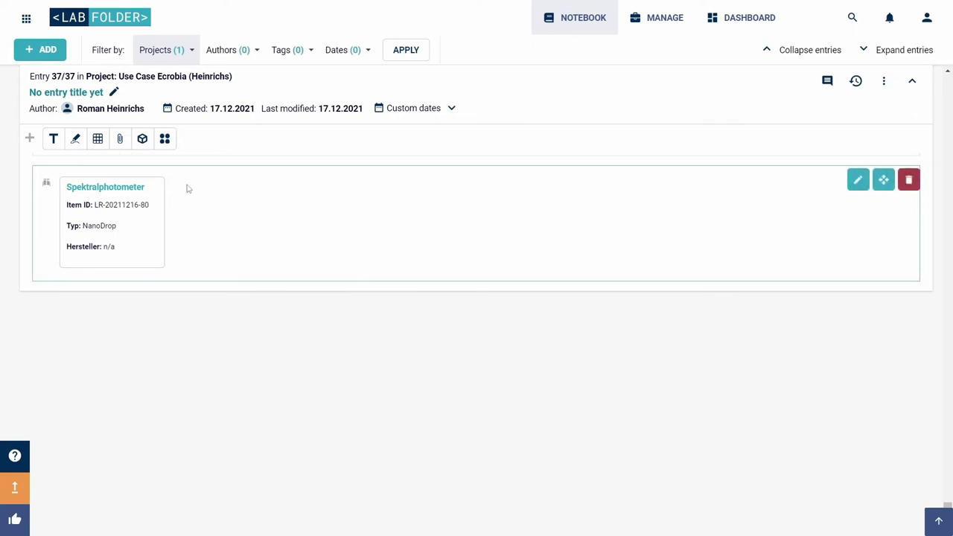
click(122, 188)
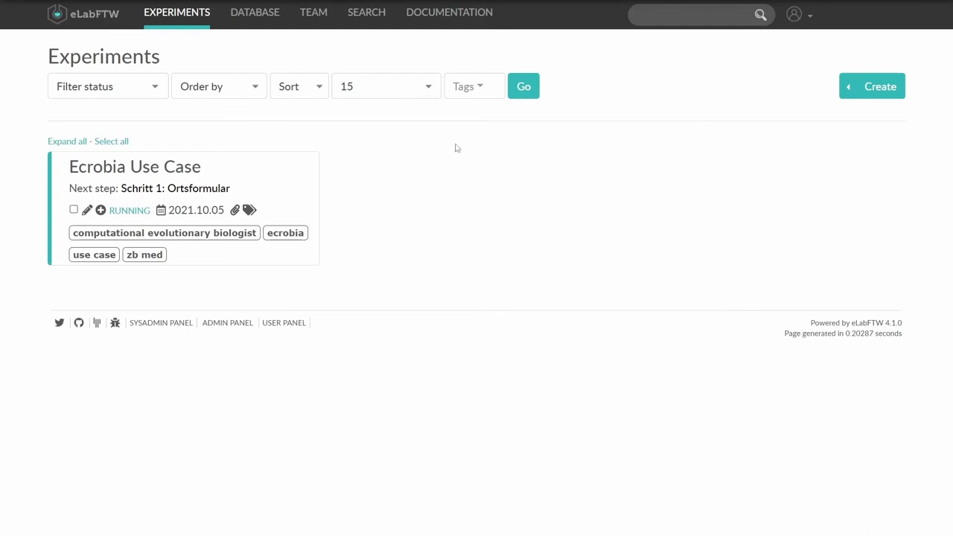
Step: Open eLabFTW's Database, view the next page of items, then return to the first page
click(276, 16)
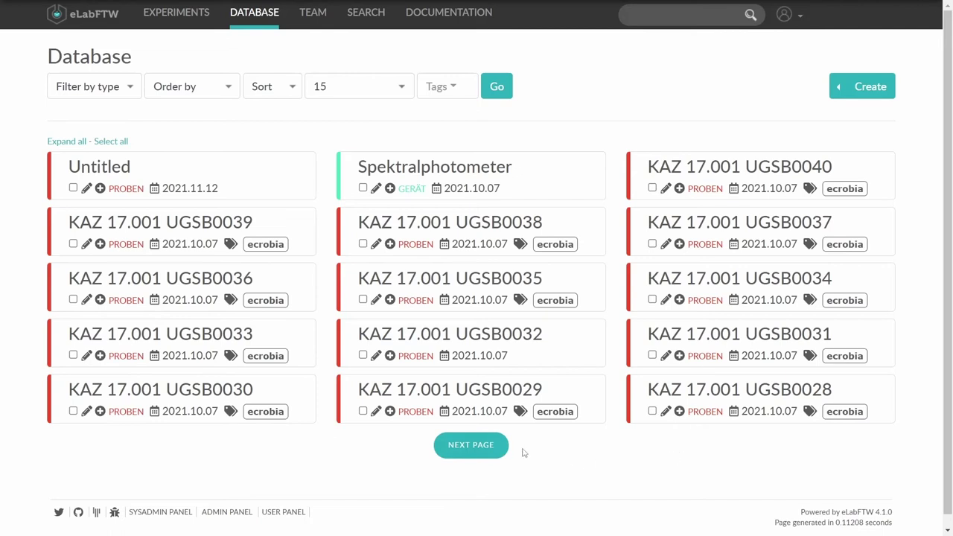
click(489, 446)
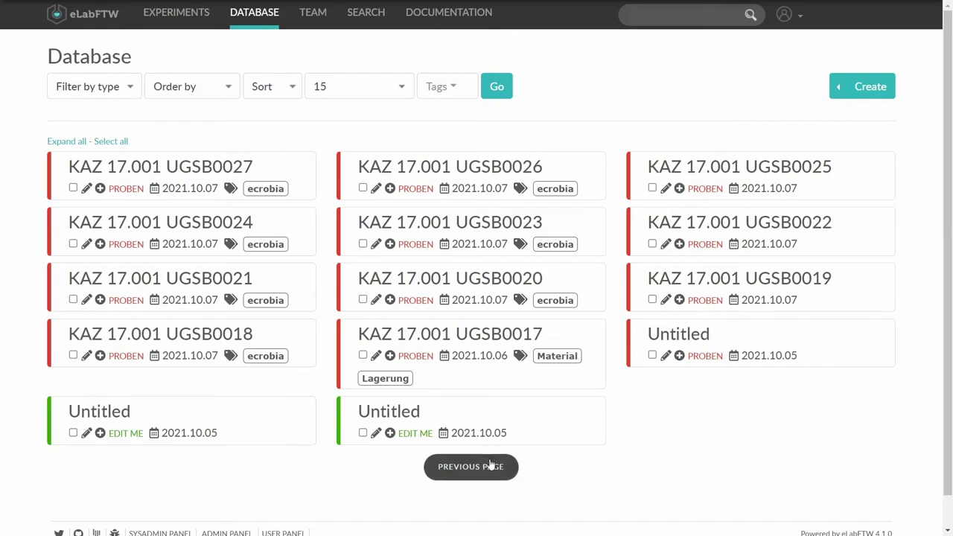
click(493, 465)
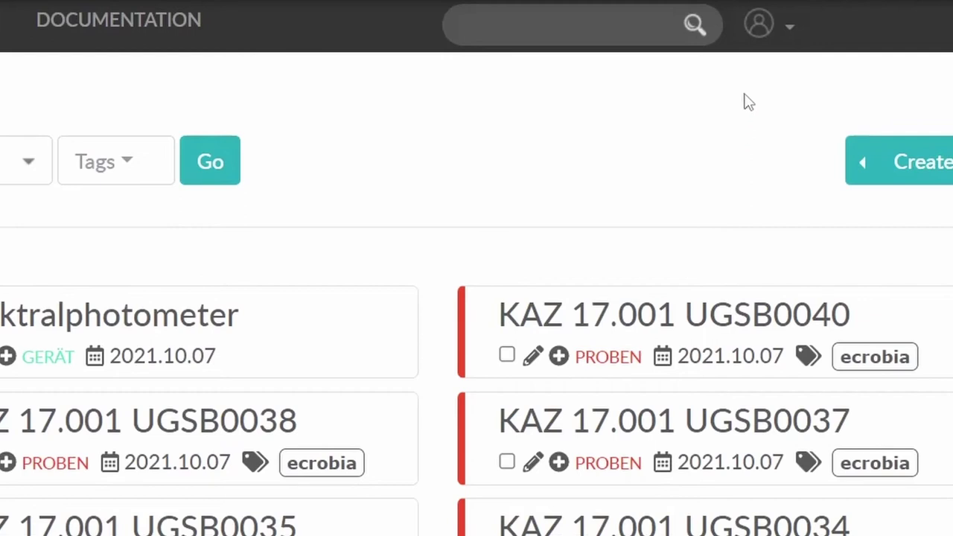
Step: In the Admin panel, create item type Proben in purple, bookable in the scheduler
click(756, 33)
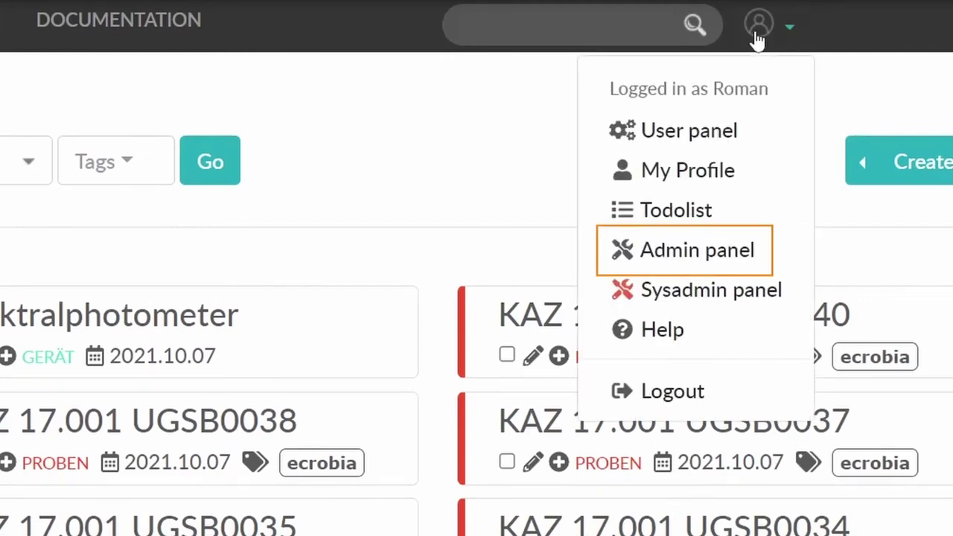
click(692, 250)
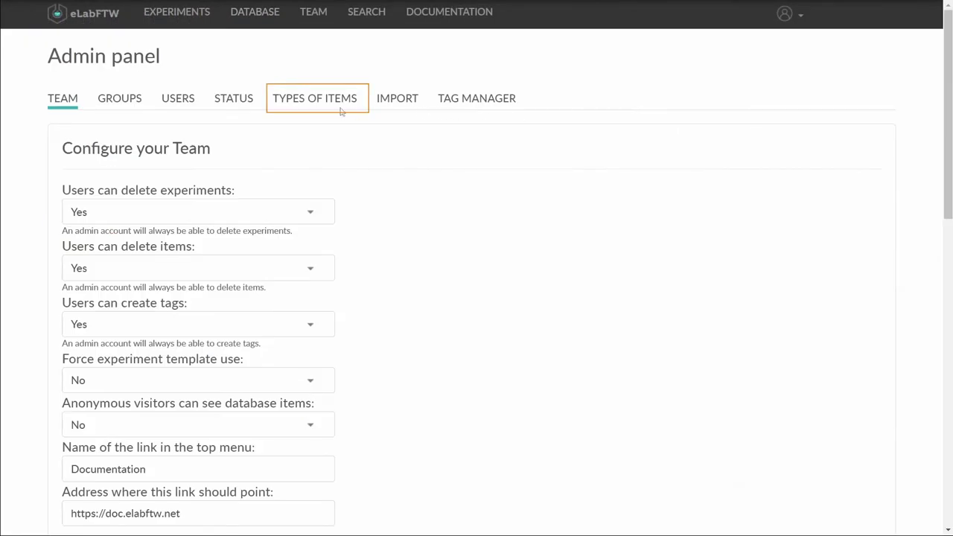
click(342, 103)
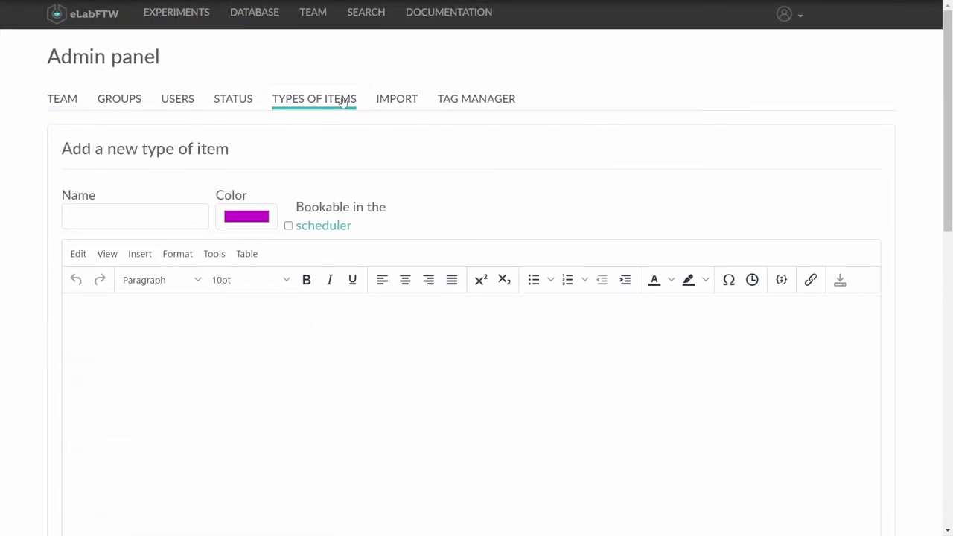
click(196, 213)
text(Proben)
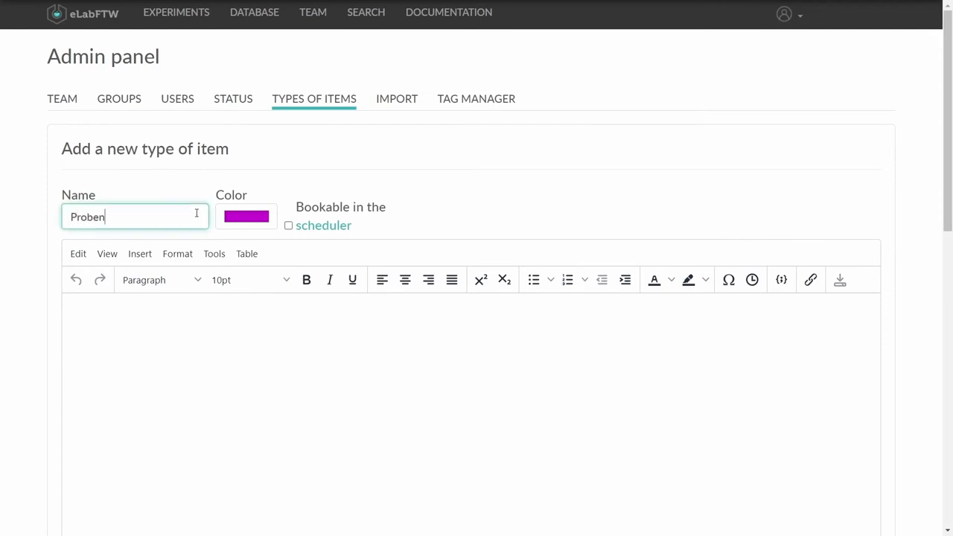
click(234, 218)
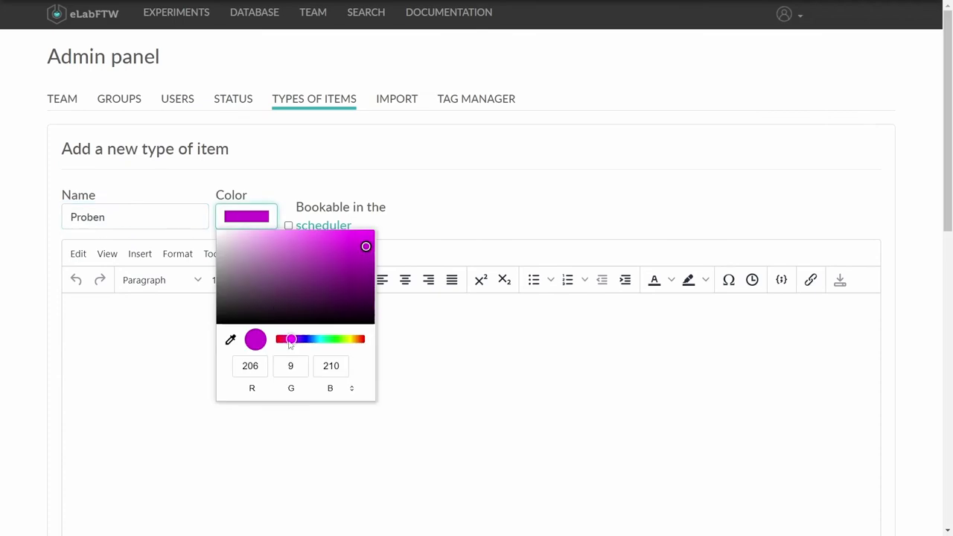
drag(291, 343, 298, 343)
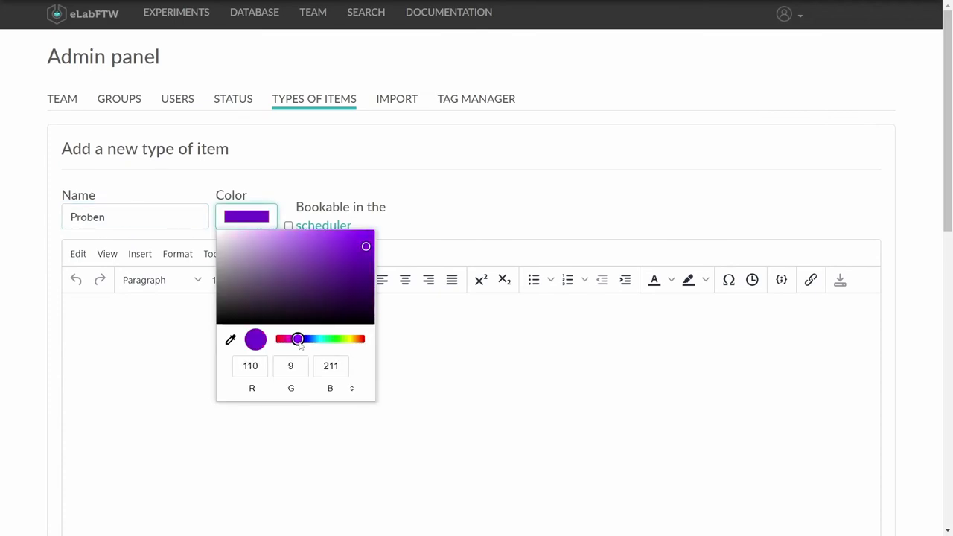
click(407, 163)
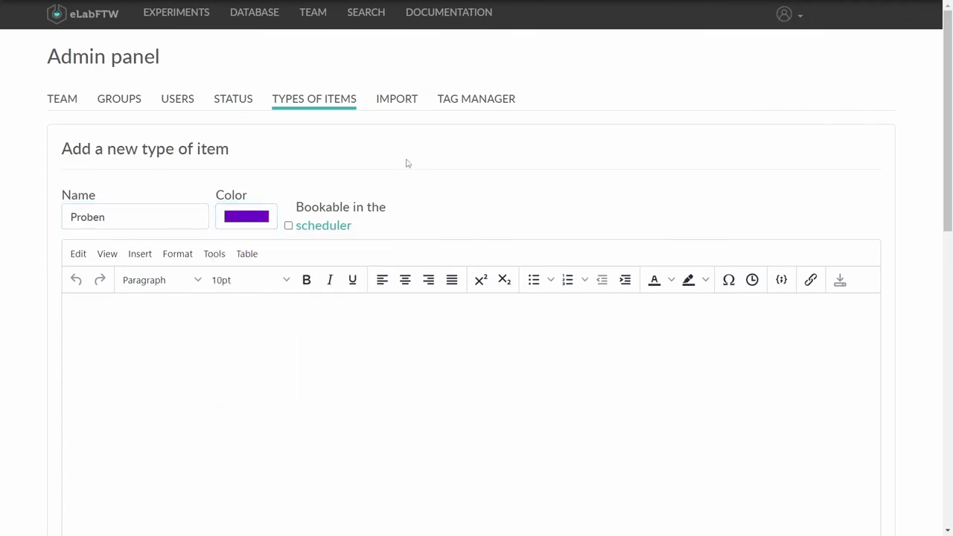
click(289, 226)
Step: Enter the template lines Bezeichnung, Aufbewahrungsort: and Sammeldatum for Proben
text(Bezeichnung:)
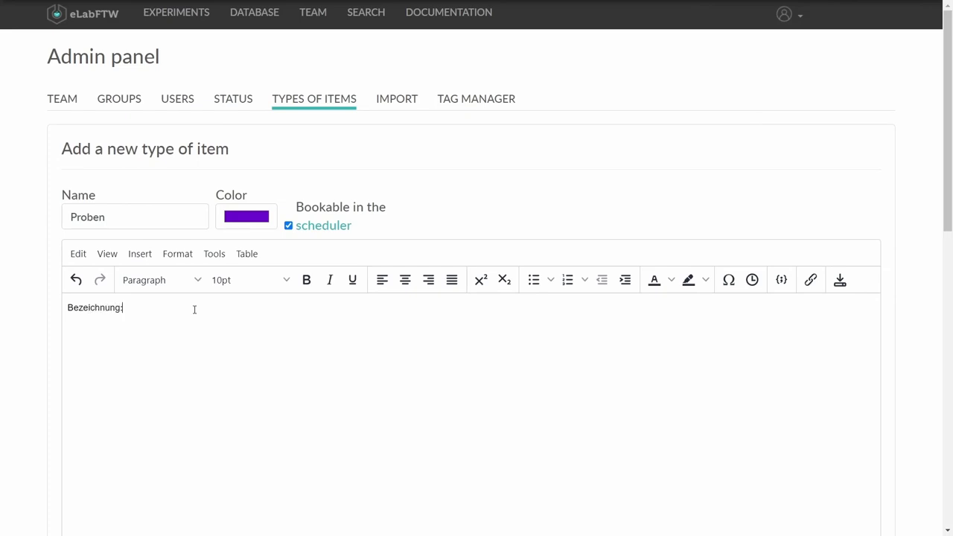
key(Return)
text(Aufbewahrungsort:  Samm)
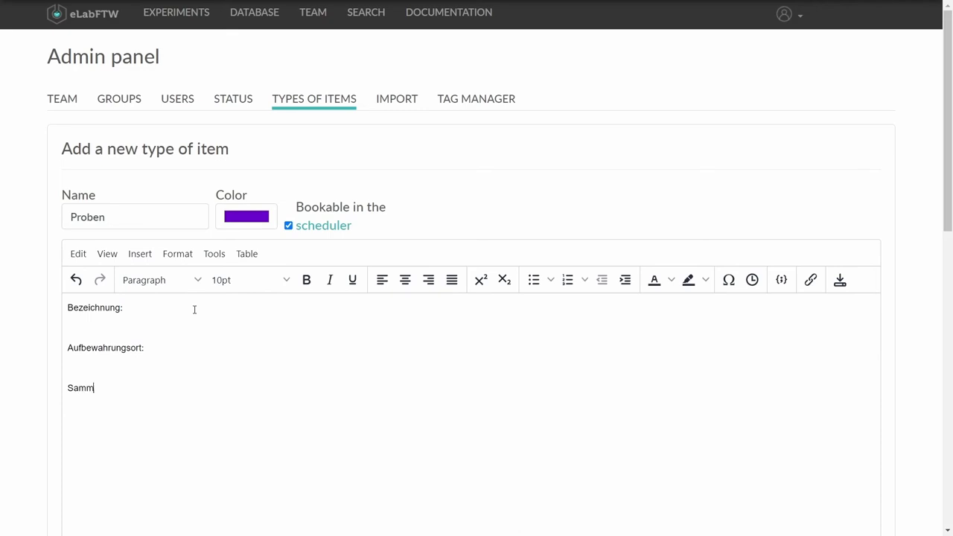
text(eldatum)
Step: Format the Bezeichnung, Aufbewahrungsort and Sammeldatum template lines as bold 12pt text
drag(182, 390, 45, 312)
click(287, 279)
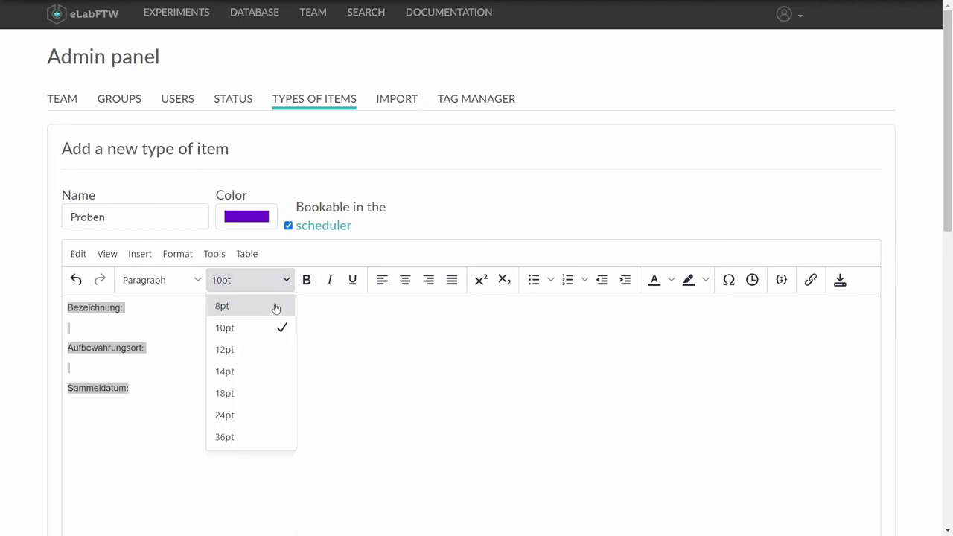
click(258, 351)
click(305, 280)
click(209, 325)
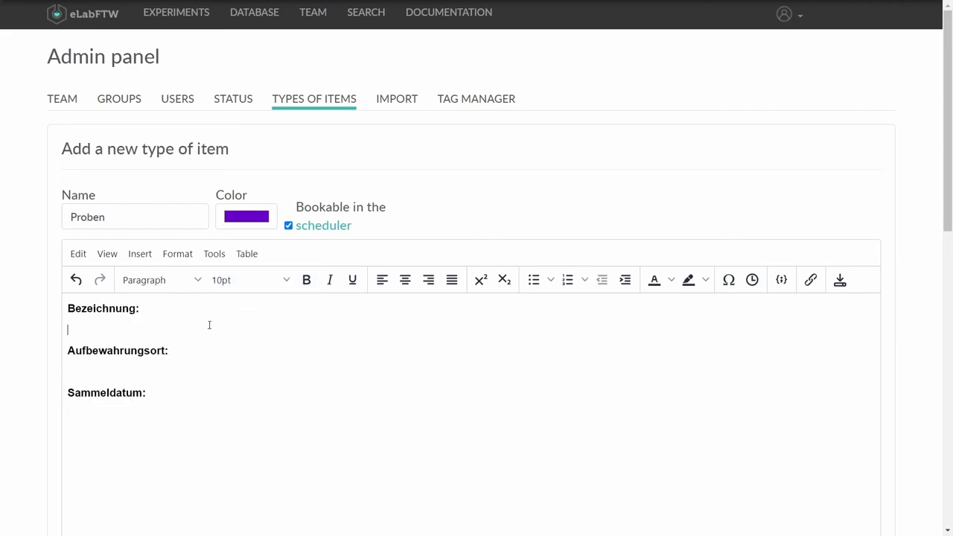
click(198, 311)
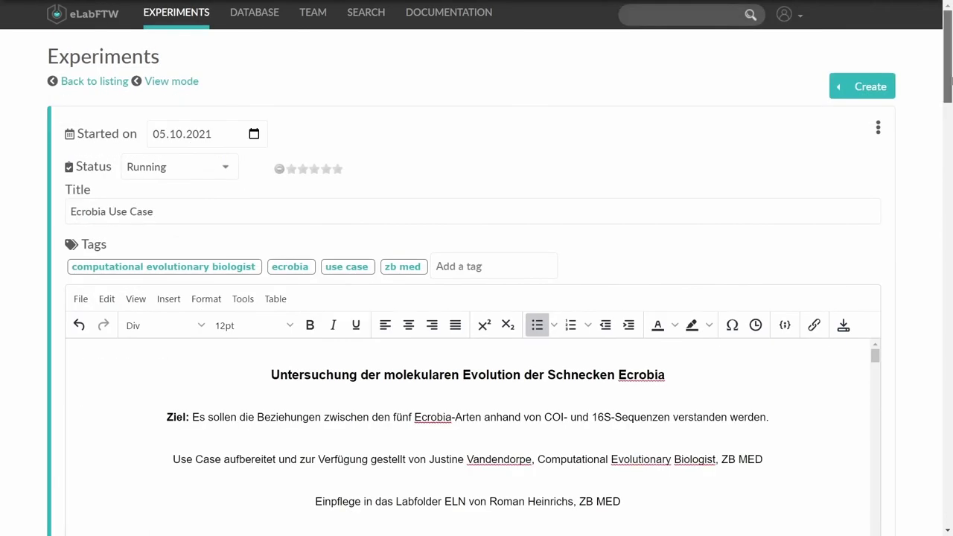
scroll(476, 297, down, 1)
drag(949, 83, 949, 292)
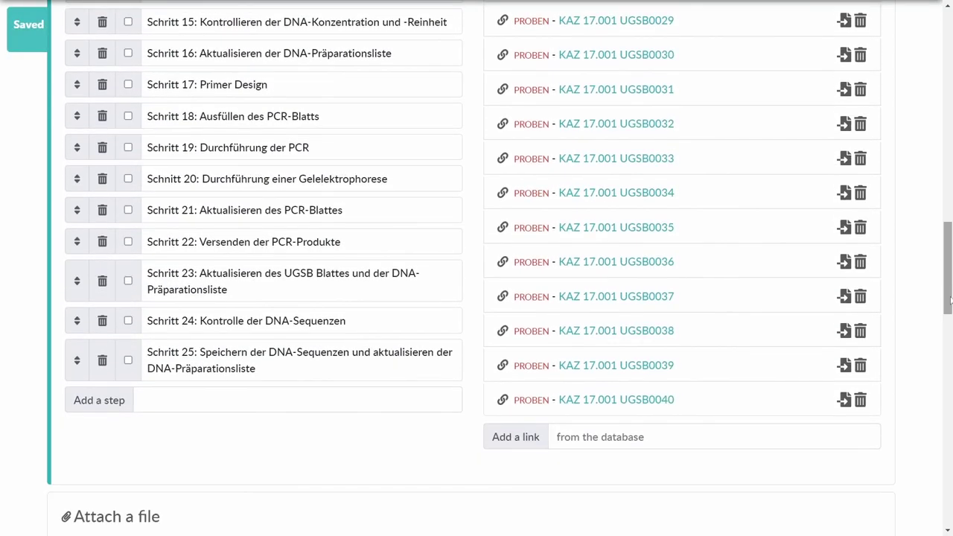
Step: Search 'Spektralp' in Linked items and link item 28 - Gerät - Spektralphotometer to the experiment
scroll(697, 440, up, 1)
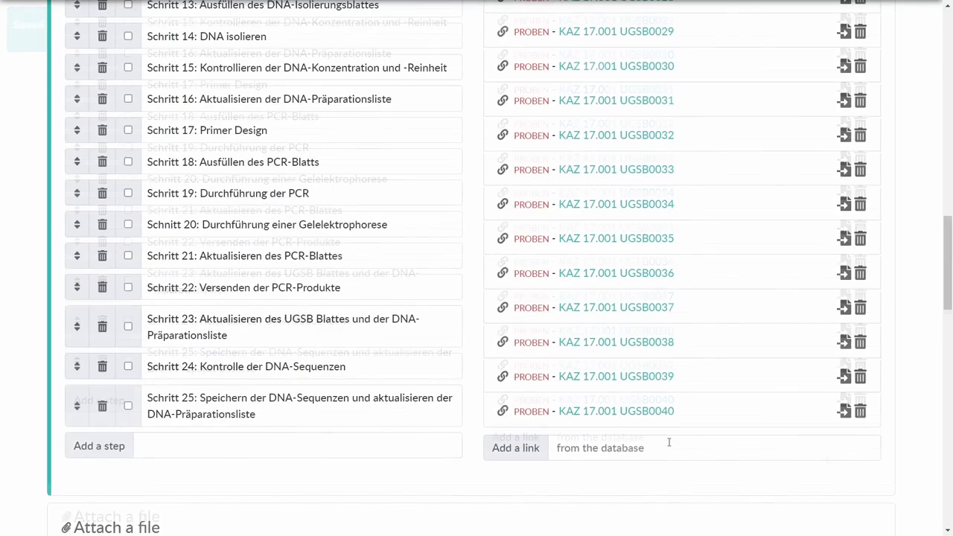
click(567, 445)
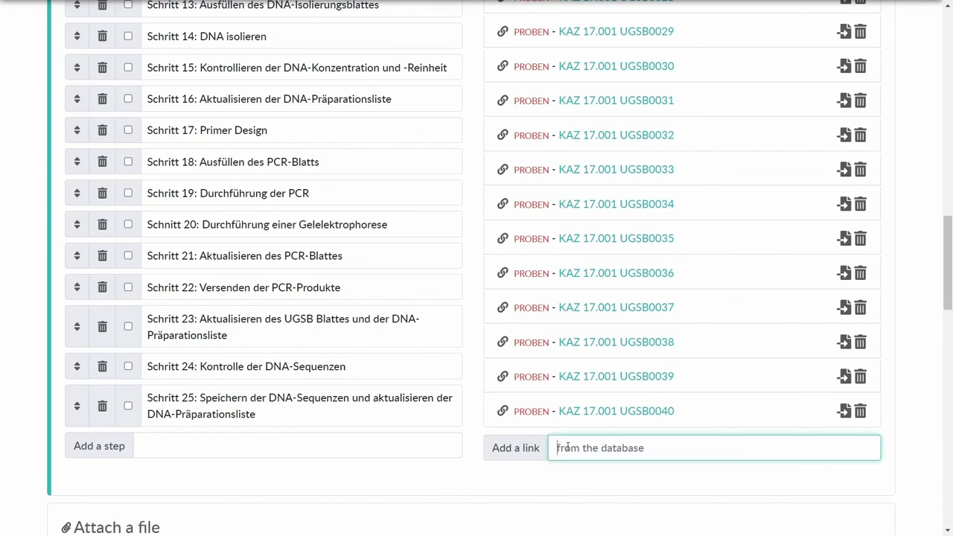
text(Spekt)
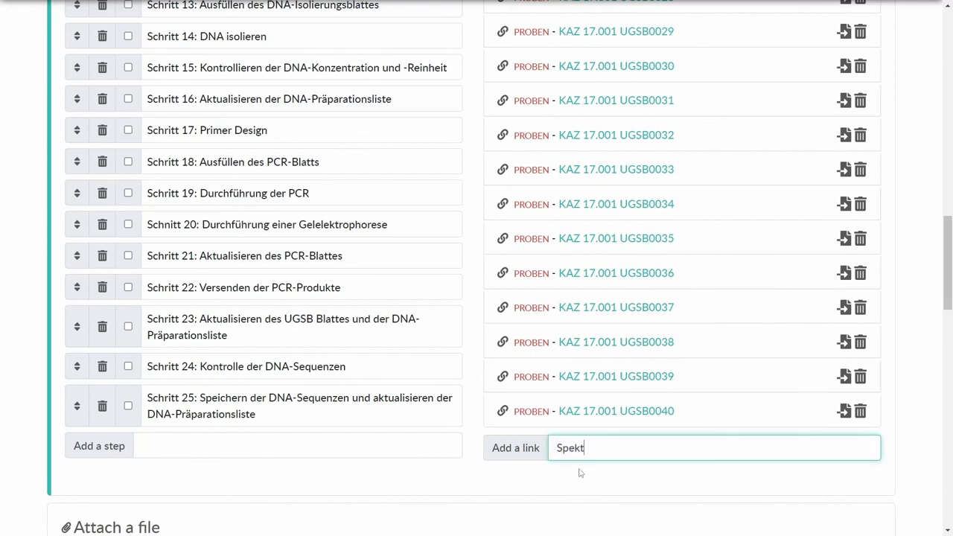
text(ralp)
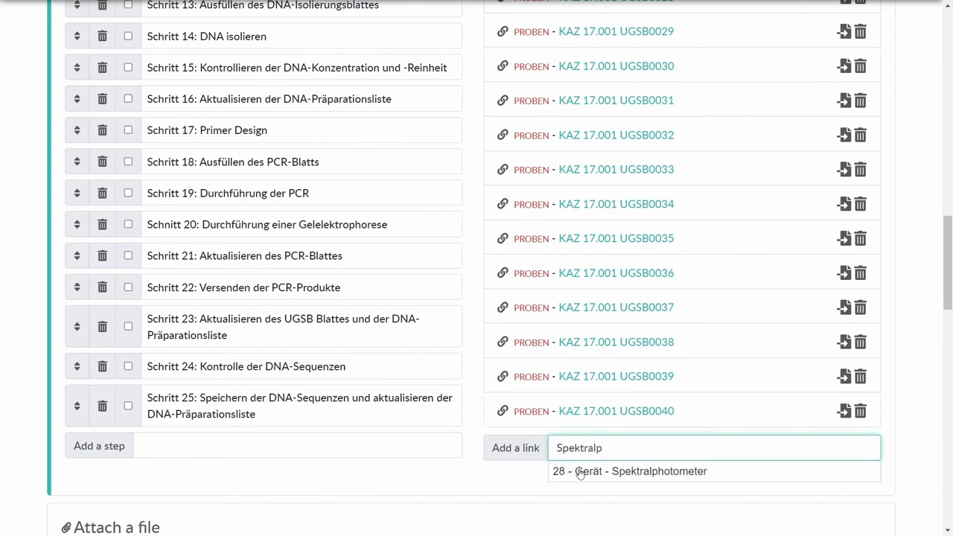
click(640, 476)
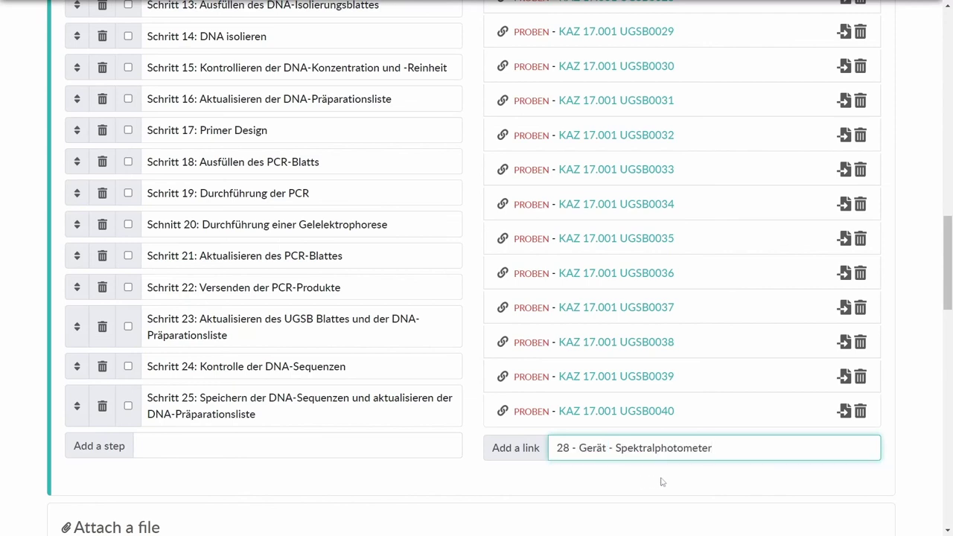
click(515, 447)
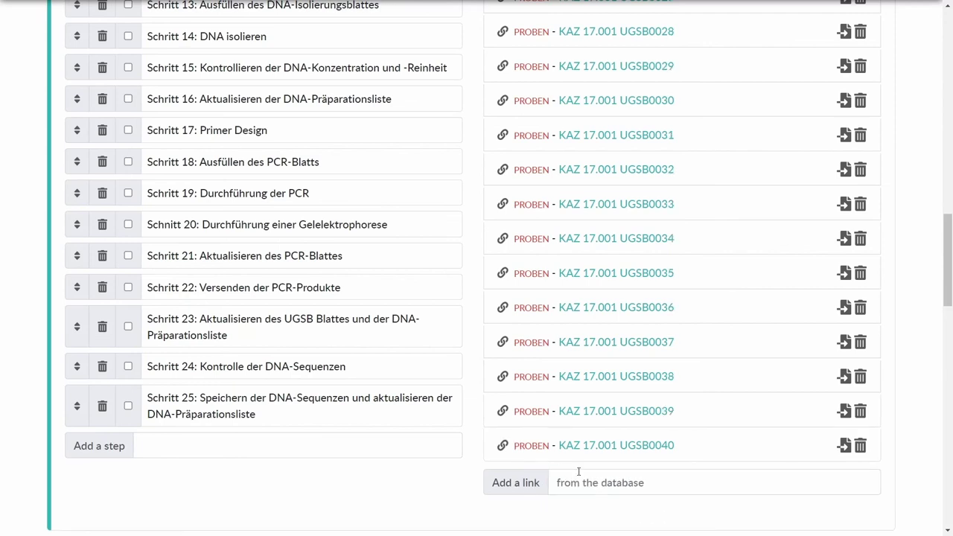
Step: Import linked item 28's fields into the experiment text: Bezeichnung Spektralphotometer, Typ Nanodrop, Hersteller
scroll(585, 474, up, 5)
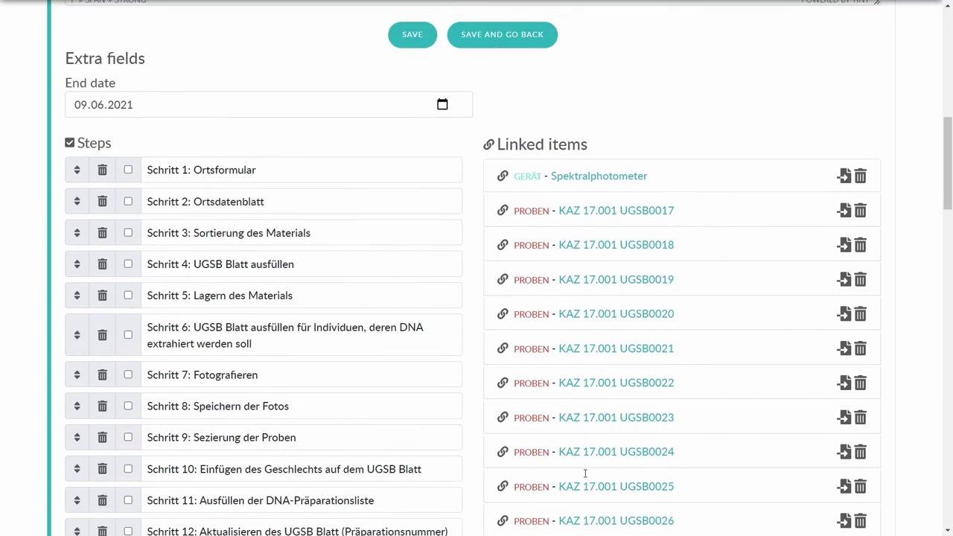
scroll(849, 244, up, 1)
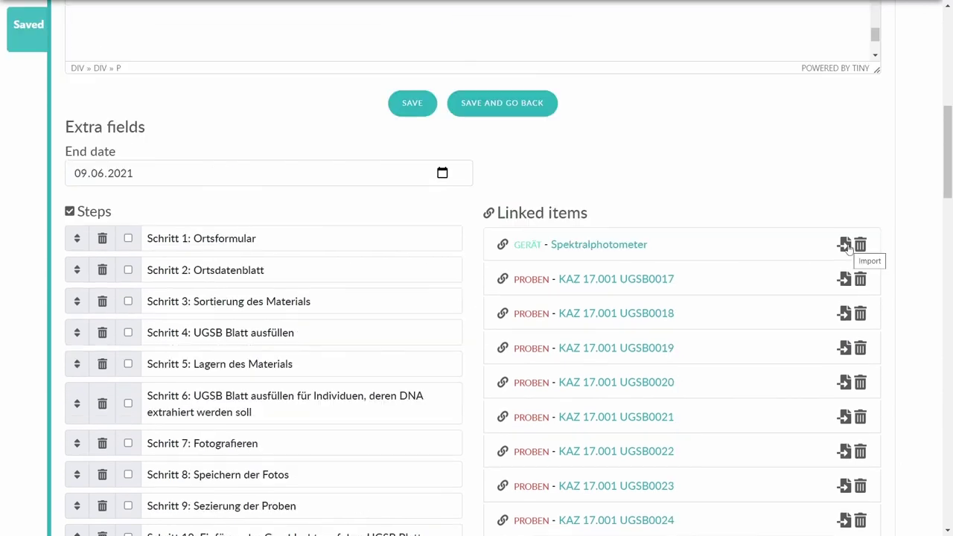
scroll(849, 244, up, 3)
scroll(849, 245, up, 2)
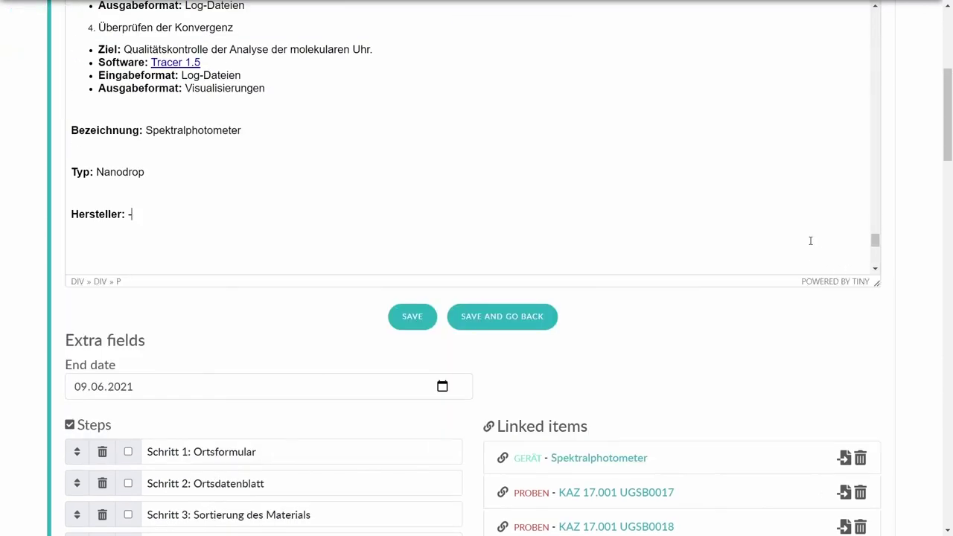
scroll(882, 303, up, 2)
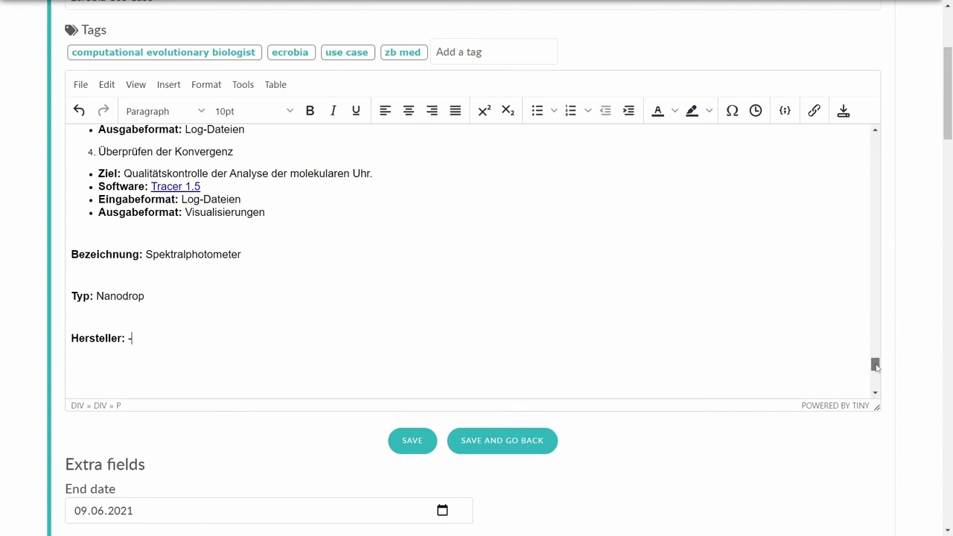
drag(874, 366, 876, 367)
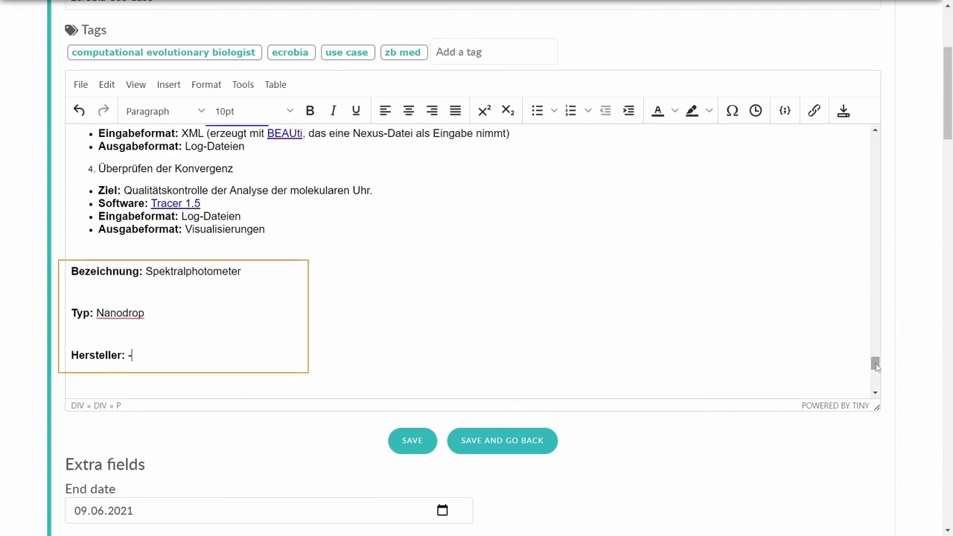